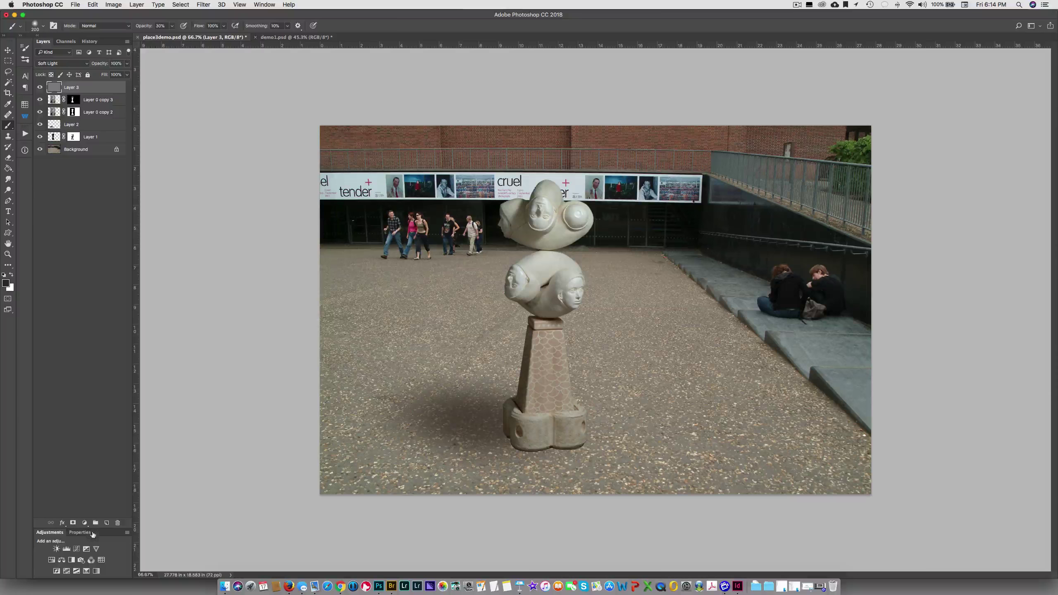
Step: Add a Color Lookup adjustment layer above Layer 3 with the Fuji ETERNA 250D Kodak 2395 3D LUT
{"action": "left_click", "coordinate": [102, 561]}
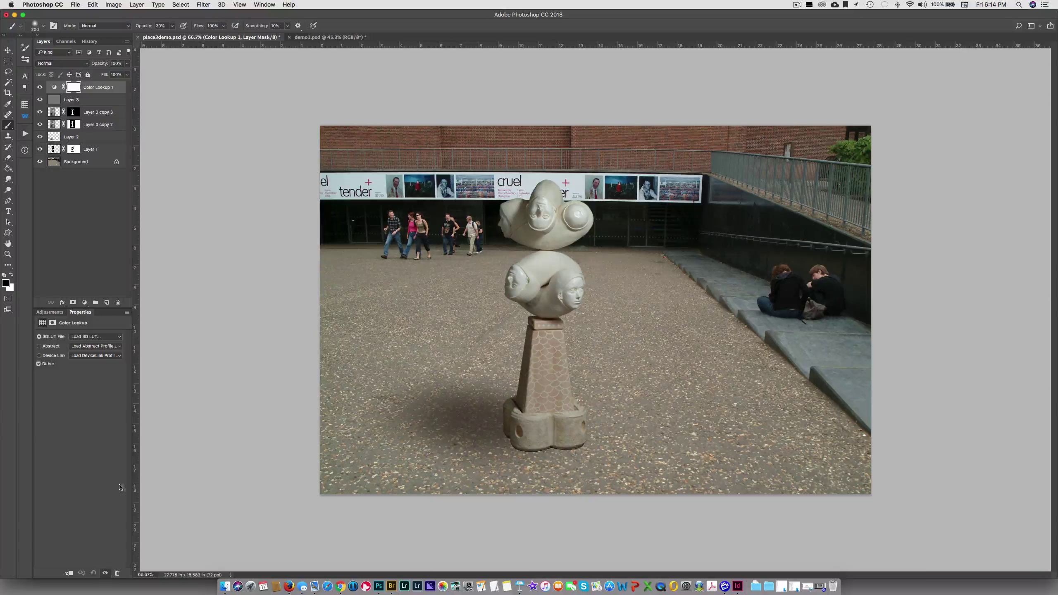
{"action": "left_click", "coordinate": [120, 339]}
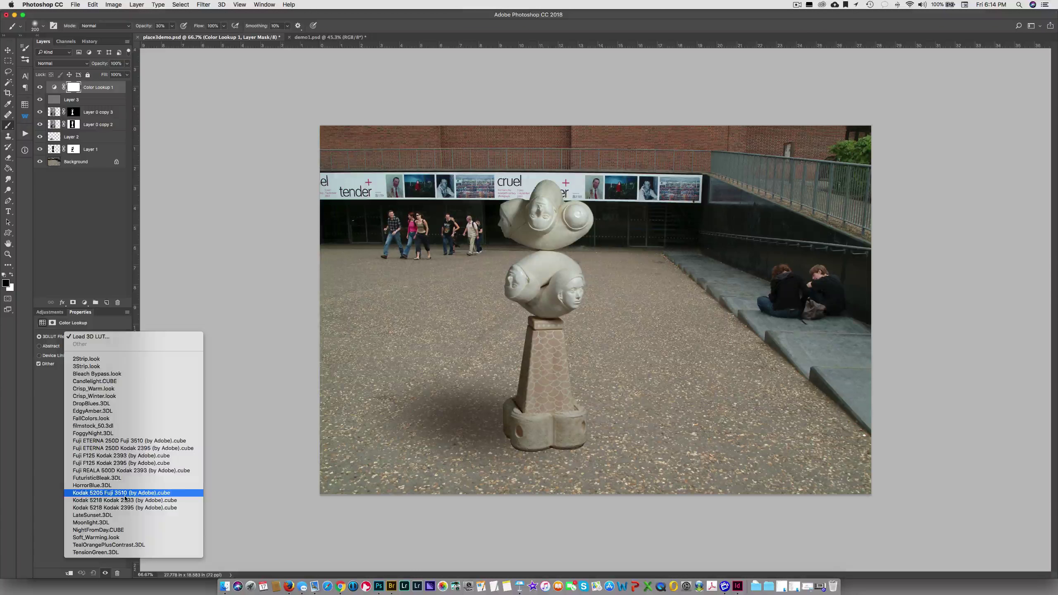
{"action": "left_click", "coordinate": [130, 448]}
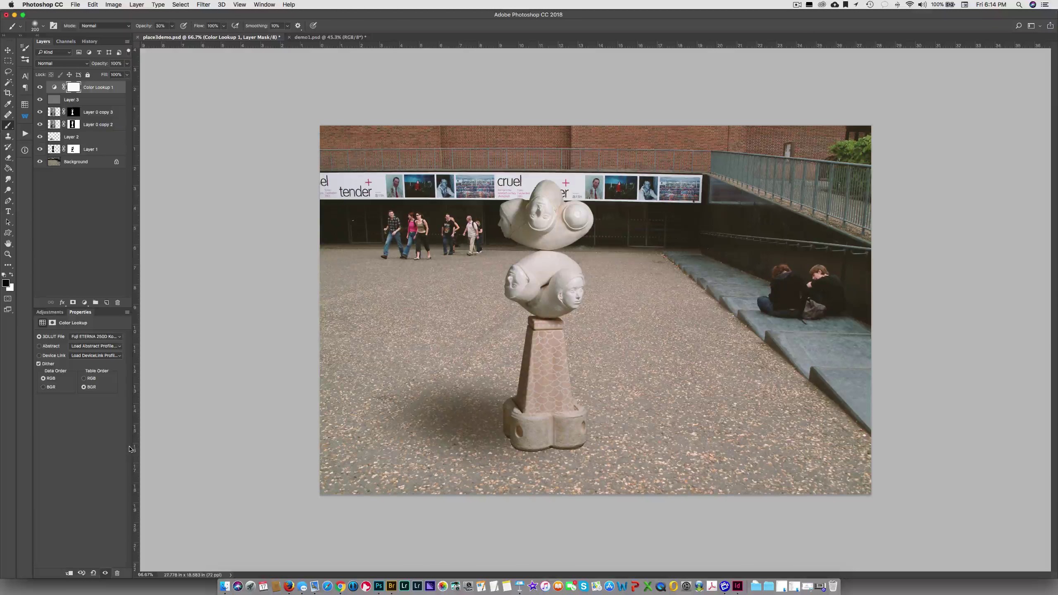
Step: Try the Fuji F125 Kodak 2395 LUT, and set the Color Lookup layer to Kodak 5205 Fuji 3510
{"action": "left_click", "coordinate": [121, 340]}
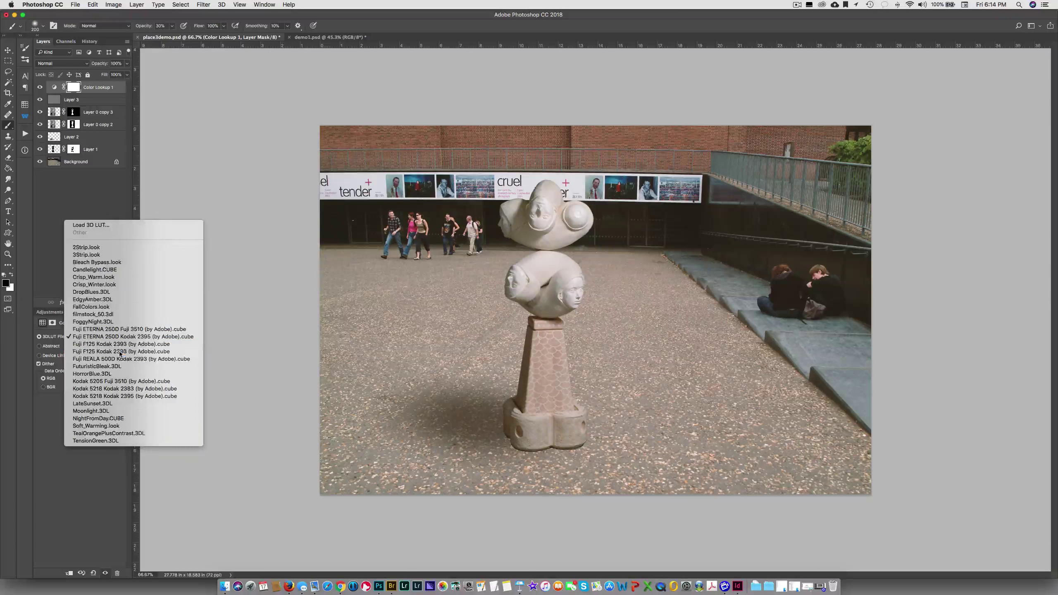
{"action": "left_click", "coordinate": [119, 359]}
{"action": "left_click", "coordinate": [121, 338]}
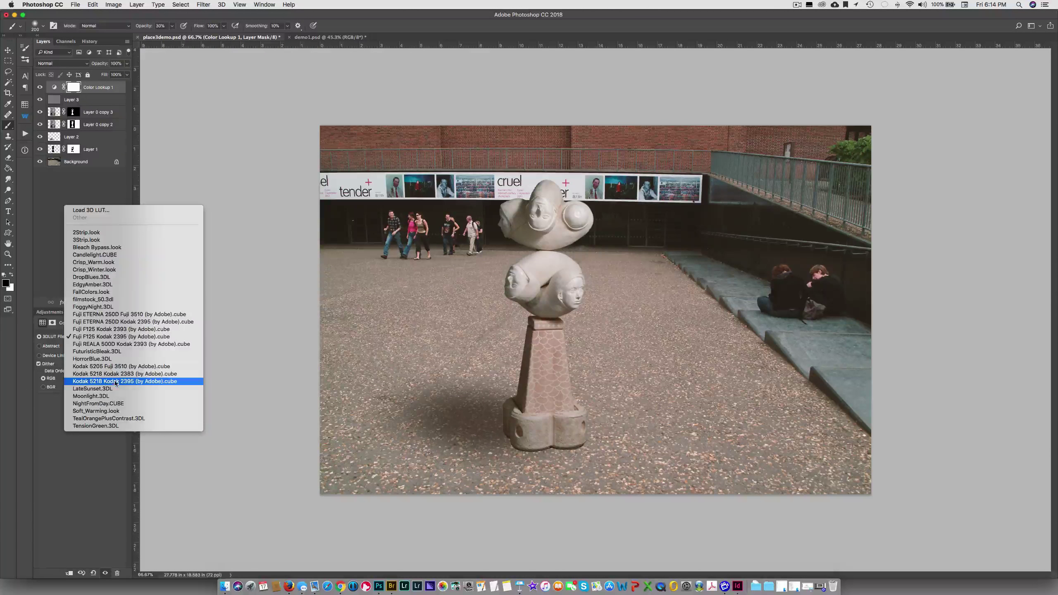
{"action": "left_click", "coordinate": [121, 370]}
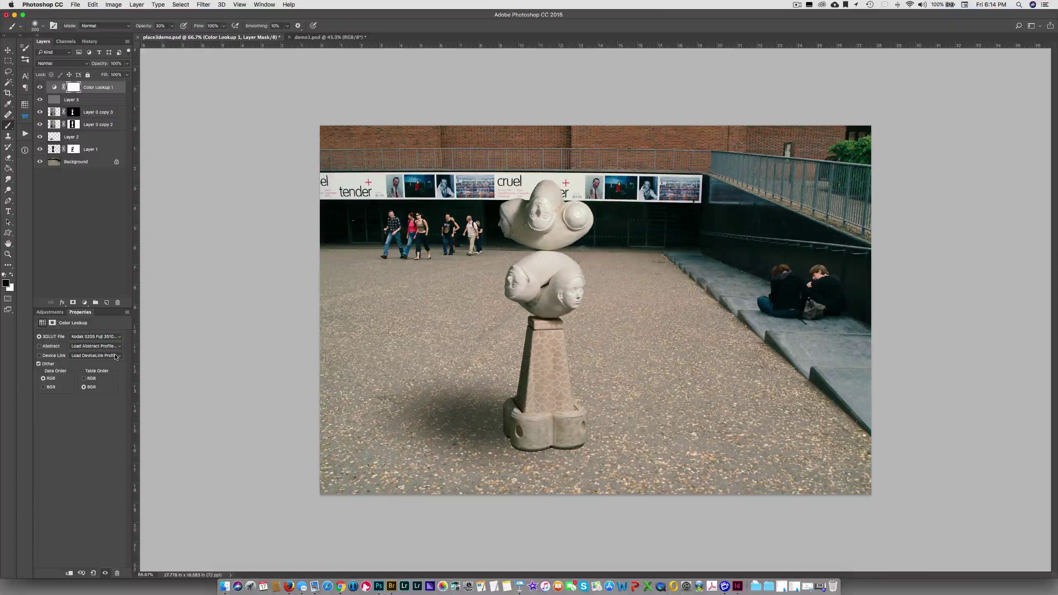
Step: Try the Kodak 5218 Kodak 2383 and Kodak 5218 Kodak 2395 LUTs, and go back to Kodak 5205 Fuji 3510
{"action": "left_click", "coordinate": [115, 340]}
{"action": "left_click", "coordinate": [116, 345]}
{"action": "left_click", "coordinate": [116, 339]}
{"action": "left_click", "coordinate": [113, 343]}
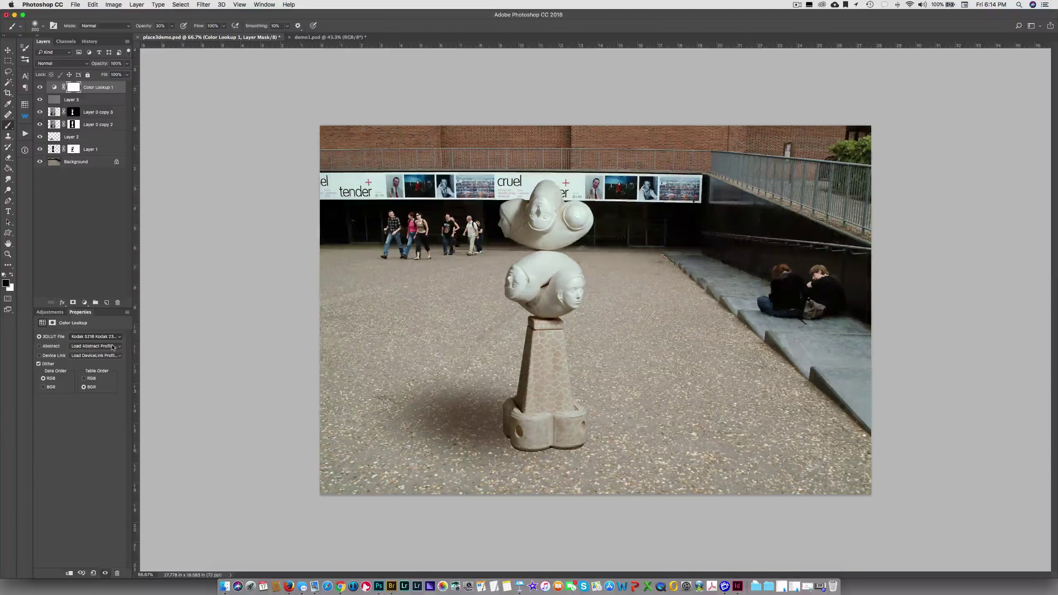
{"action": "left_click", "coordinate": [114, 337]}
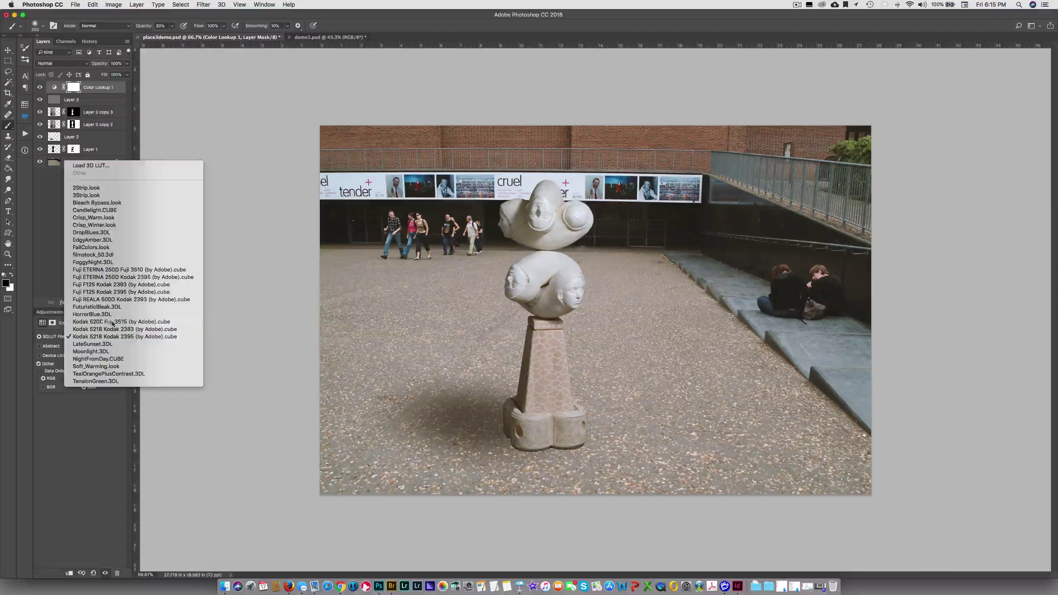
{"action": "left_click", "coordinate": [113, 323]}
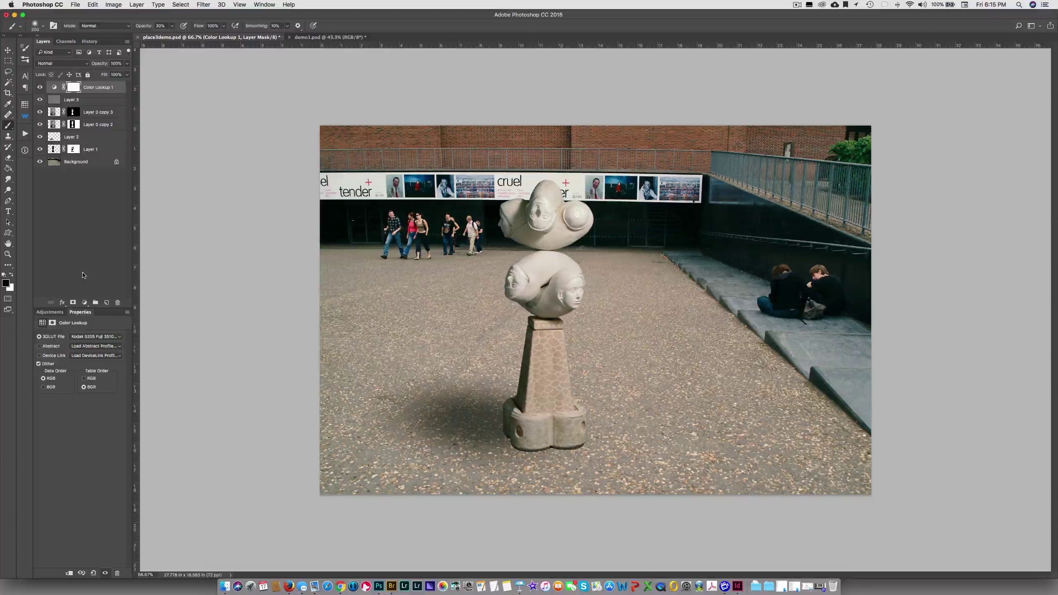
Step: Hide the Color Lookup layer and add a Black & White adjustment layer above it
{"action": "left_click", "coordinate": [41, 88]}
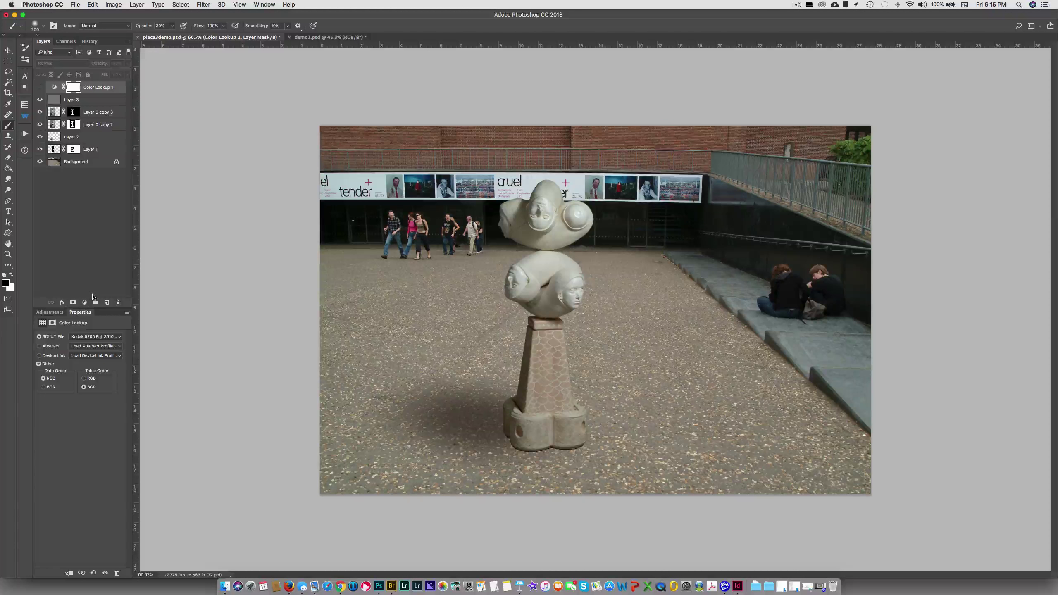
{"action": "left_click", "coordinate": [50, 312]}
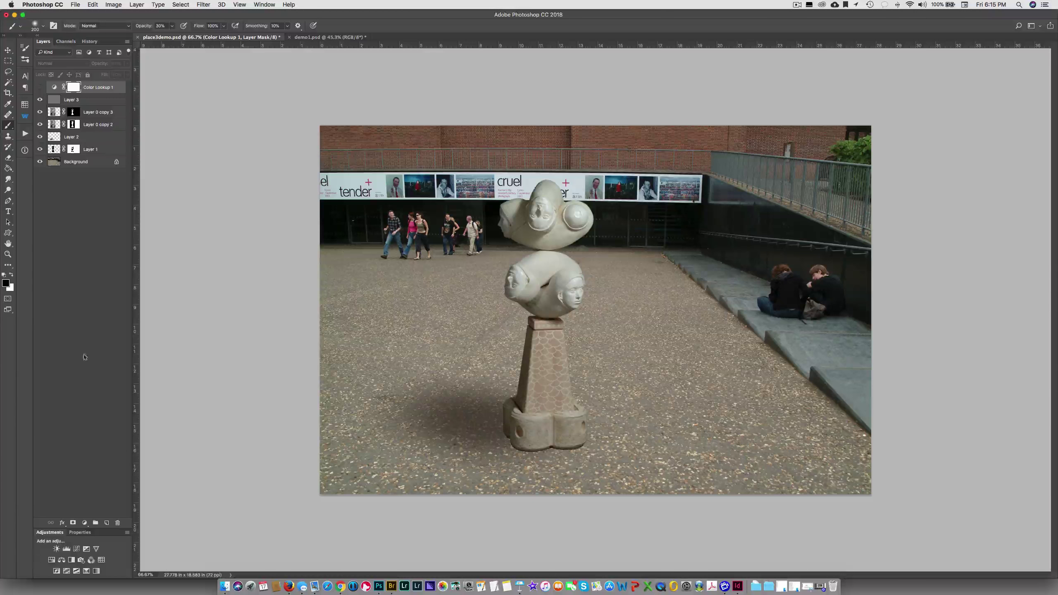
{"action": "left_click", "coordinate": [72, 561]}
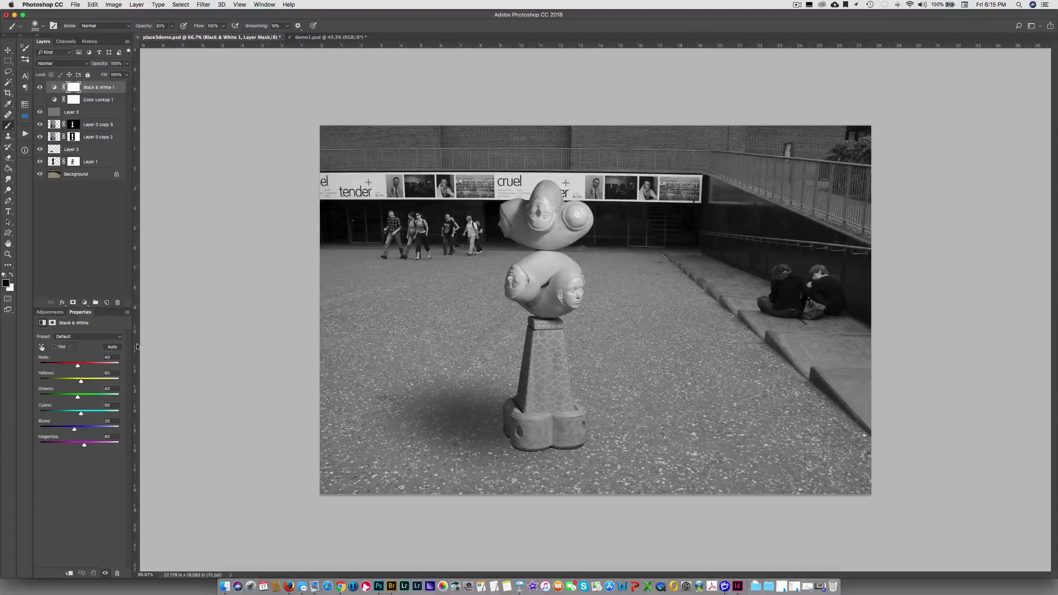
Step: Set the Black & White layer's blend mode to Overlay and its opacity to 45%
{"action": "key", "text": "v"}
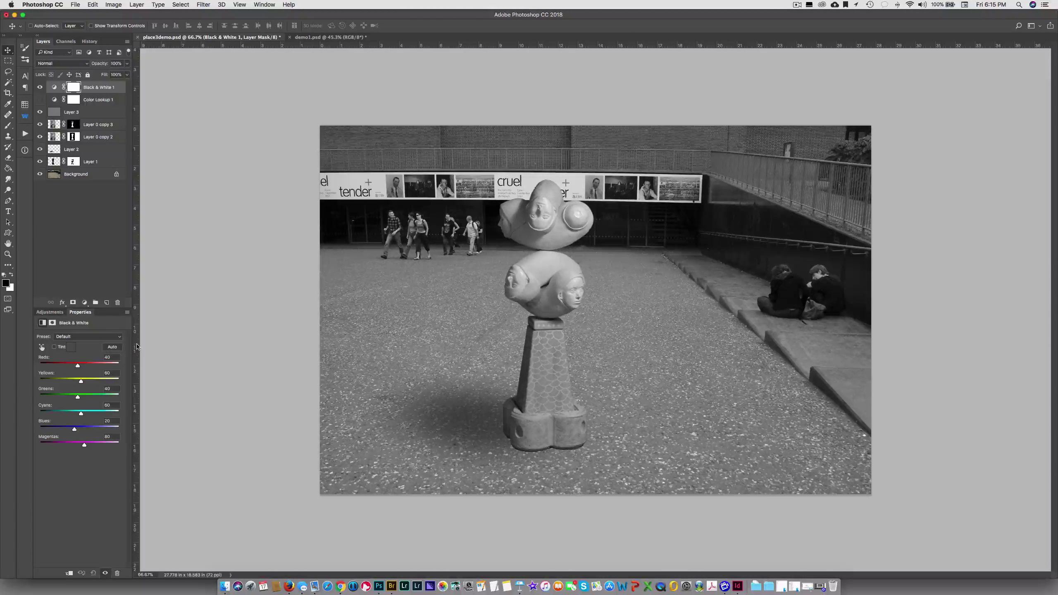
{"action": "key", "text": "shift+plus"}
{"action": "key", "text": "shift+plus"}
{"action": "key", "text": "shift+plus"}
{"action": "key", "text": "shift+plus"}
{"action": "key", "text": "shift+plus"}
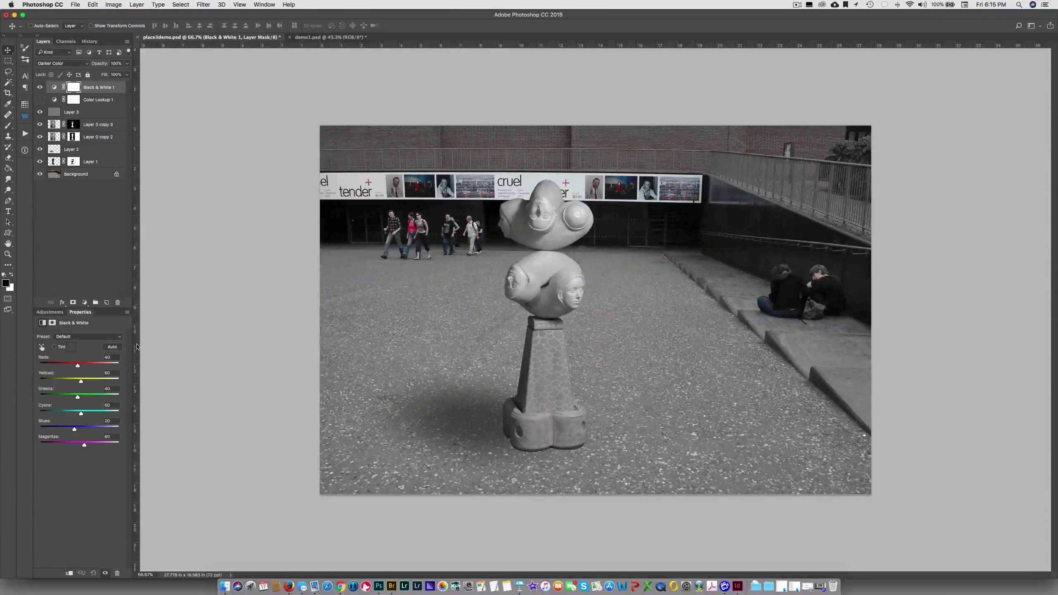
{"action": "key", "text": "shift+plus"}
{"action": "key", "text": "shift+plus"}
{"action": "key", "text": "shift+plus"}
{"action": "key", "text": "shift+plus"}
{"action": "key", "text": "shift+plus"}
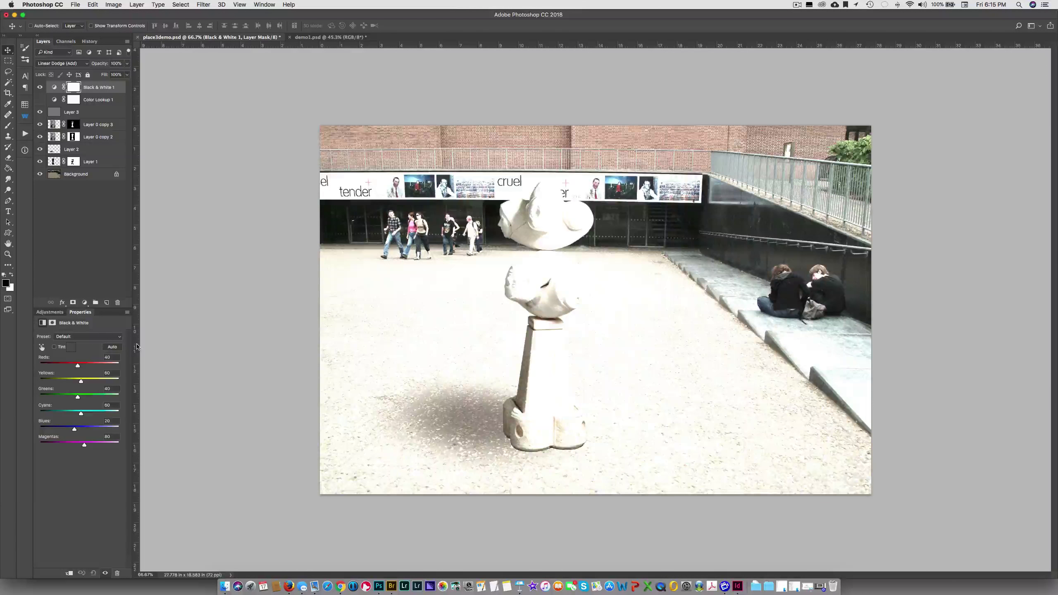
{"action": "key", "text": "shift+plus"}
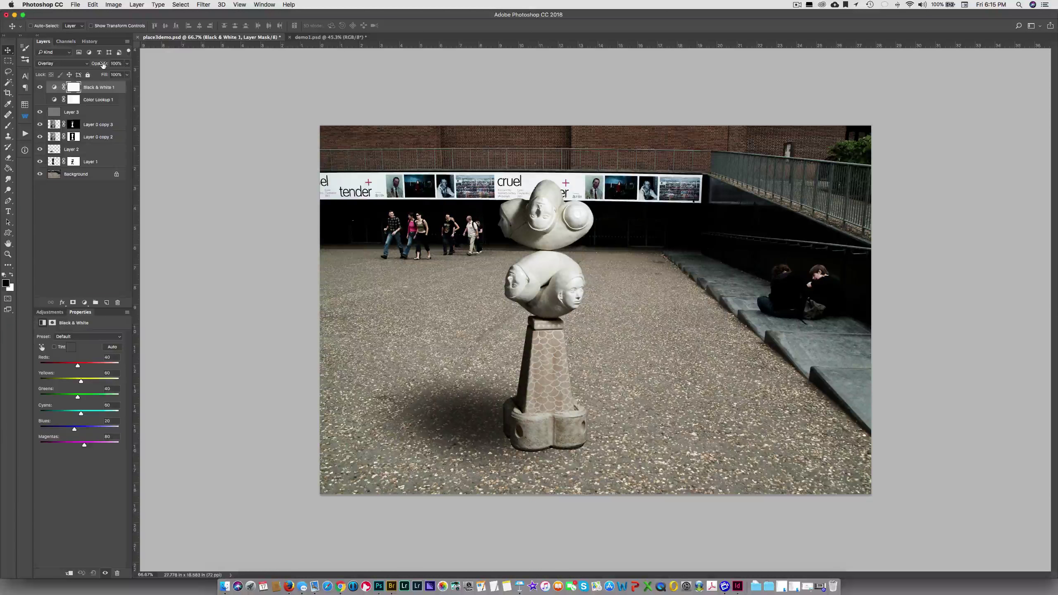
{"action": "left_click_drag", "start_coordinate": [103, 65], "coordinate": [80, 67]}
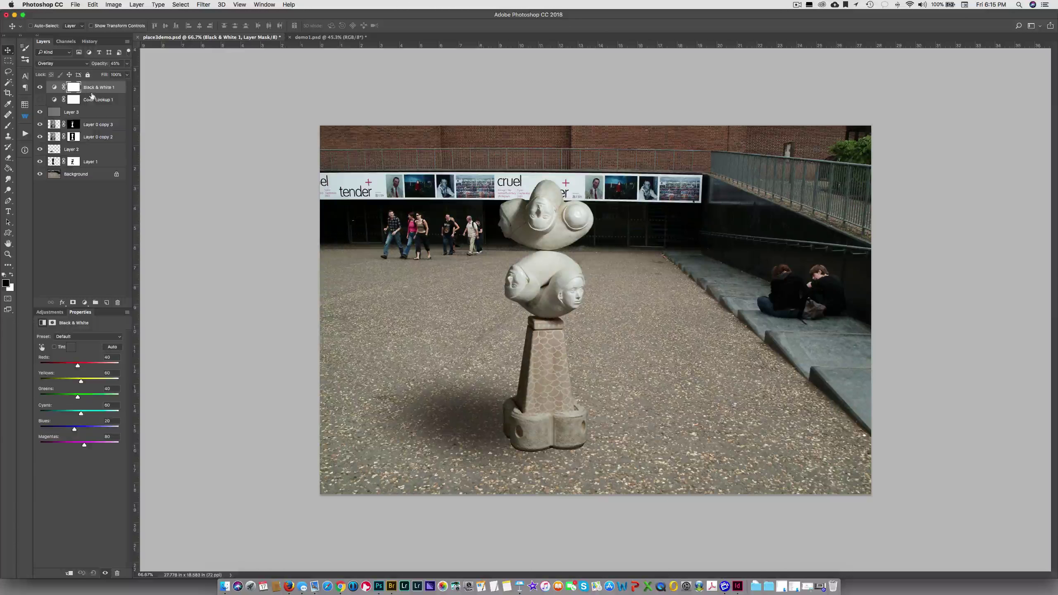
Step: Compare the Black & White effect on and off, and brush black at 30% opacity over the shadowed areas on its mask
{"action": "left_click", "coordinate": [74, 87]}
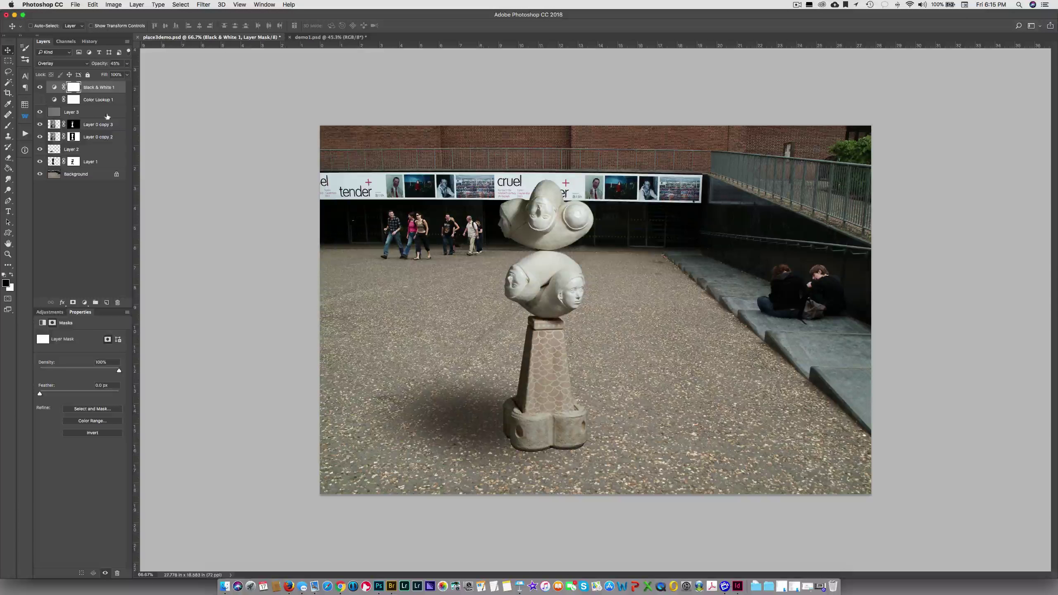
{"action": "left_click", "coordinate": [40, 87]}
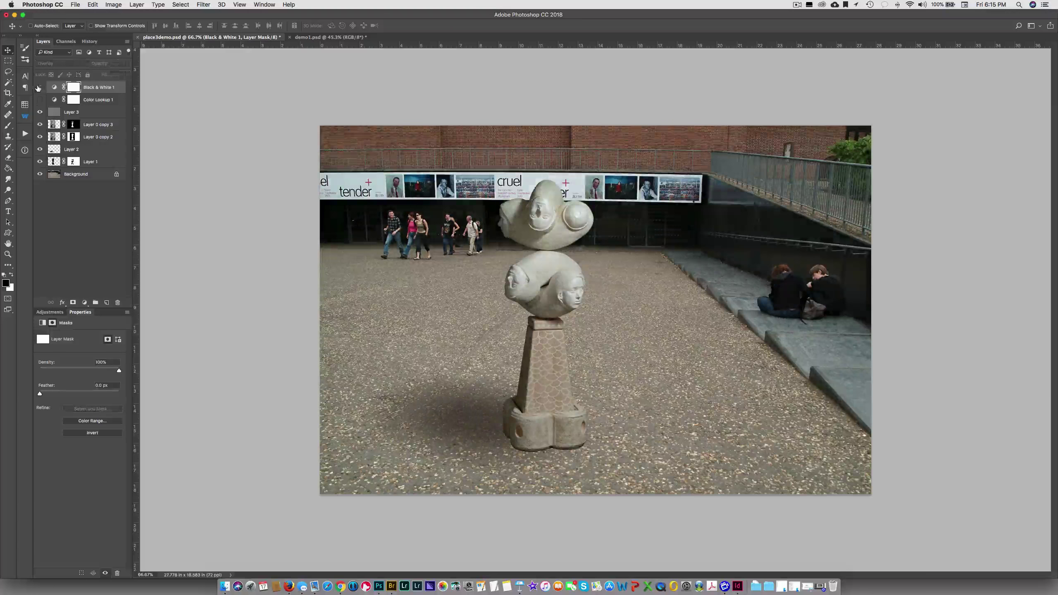
{"action": "left_click", "coordinate": [39, 87]}
{"action": "left_click", "coordinate": [39, 87]}
{"action": "left_click", "coordinate": [39, 88]}
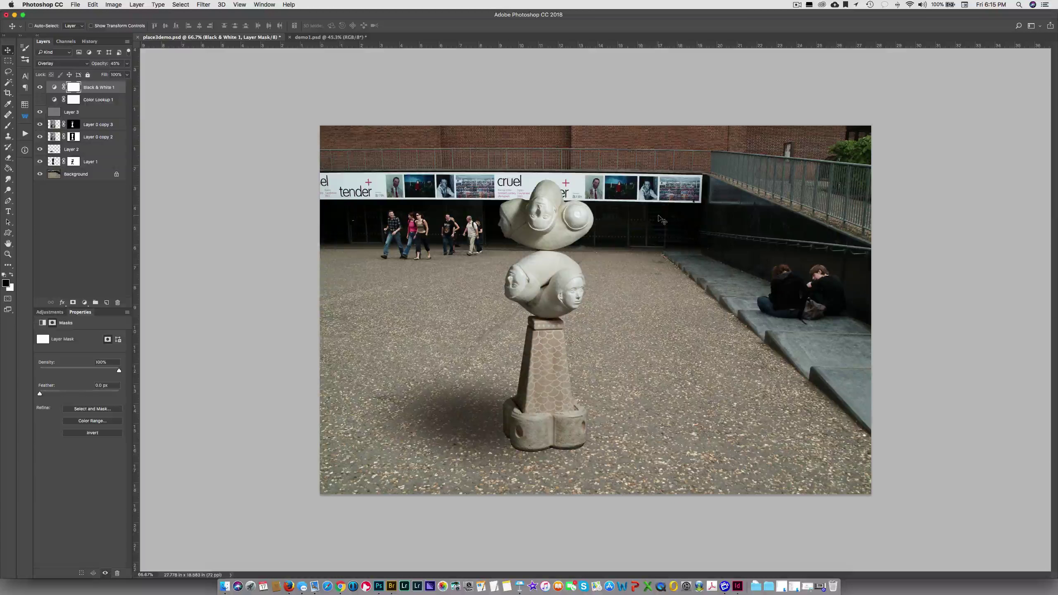
{"action": "key", "text": "b"}
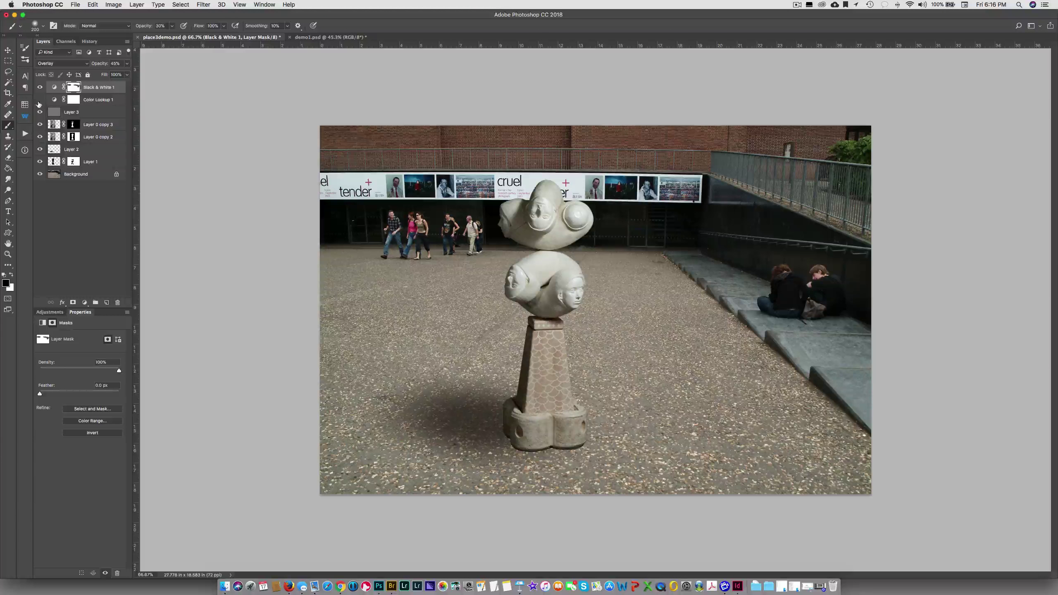
Step: Check the masked Black & White effect on and off, and paint its mask over the seated couple at 50% brush opacity
{"action": "left_click", "coordinate": [40, 88]}
{"action": "left_click", "coordinate": [40, 88]}
{"action": "left_click", "coordinate": [40, 88]}
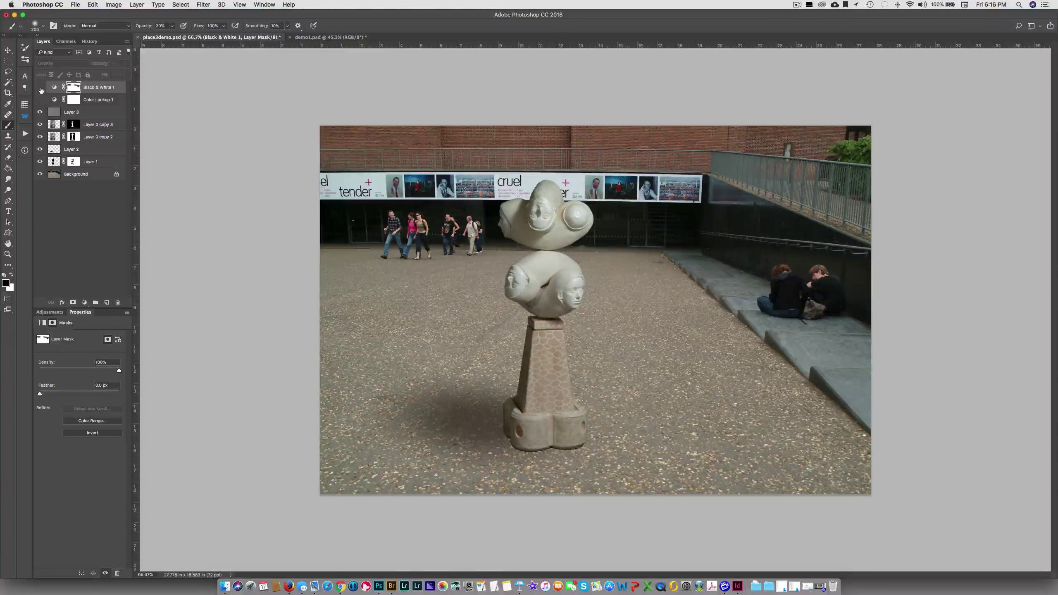
{"action": "left_click", "coordinate": [40, 88]}
{"action": "key", "text": "5"}
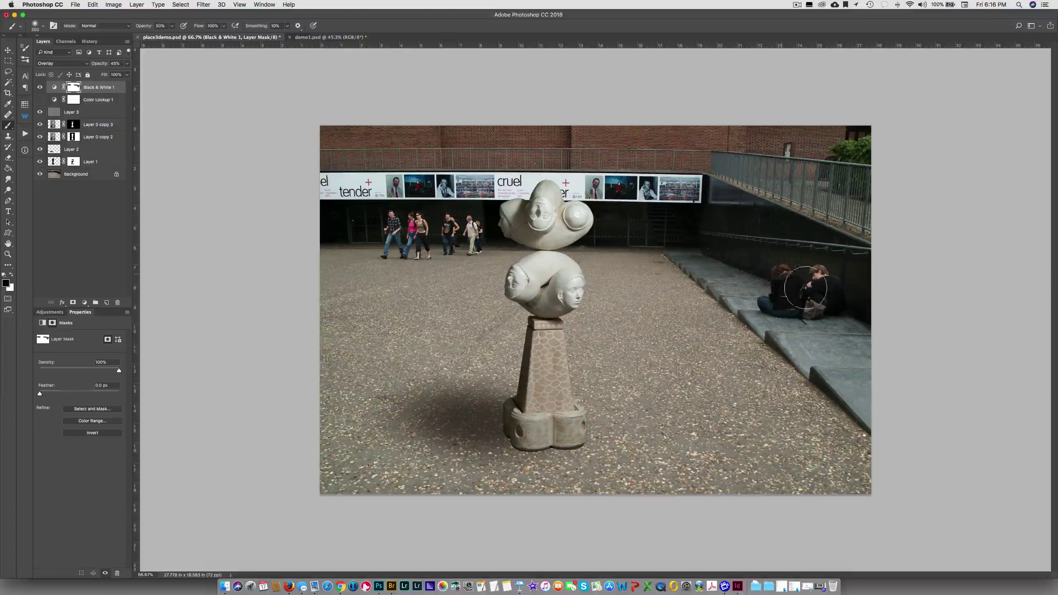
{"action": "mouse_move", "coordinate": [834, 290]}
{"action": "left_mouse_down"}
{"action": "mouse_move", "coordinate": [790, 280]}
{"action": "mouse_move", "coordinate": [812, 292]}
{"action": "mouse_move", "coordinate": [795, 294]}
{"action": "left_mouse_up"}
Step: Add a Curves adjustment layer on top and adjust the tones sampled on the upper sculpture and the pavement with the on-image adjustment tool
{"action": "left_click", "coordinate": [87, 85]}
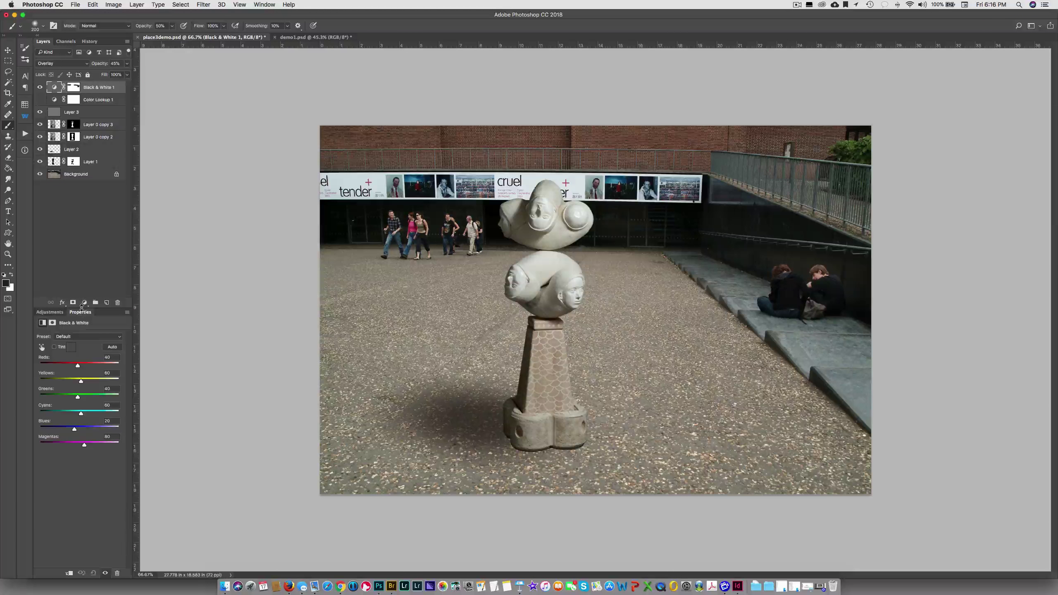
{"action": "left_click", "coordinate": [58, 312]}
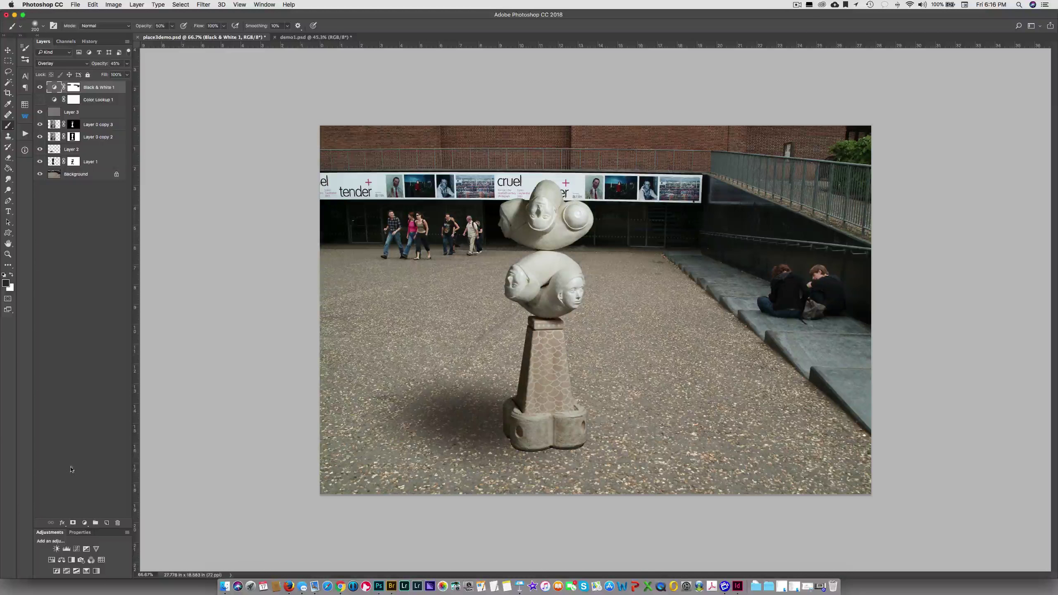
{"action": "left_click", "coordinate": [76, 550]}
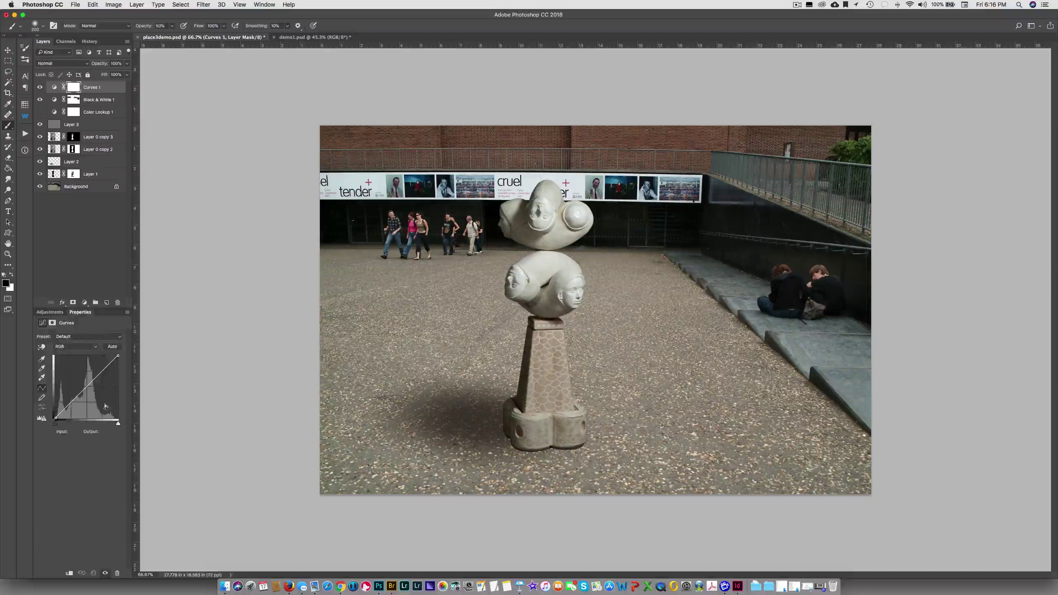
{"action": "left_click", "coordinate": [41, 347]}
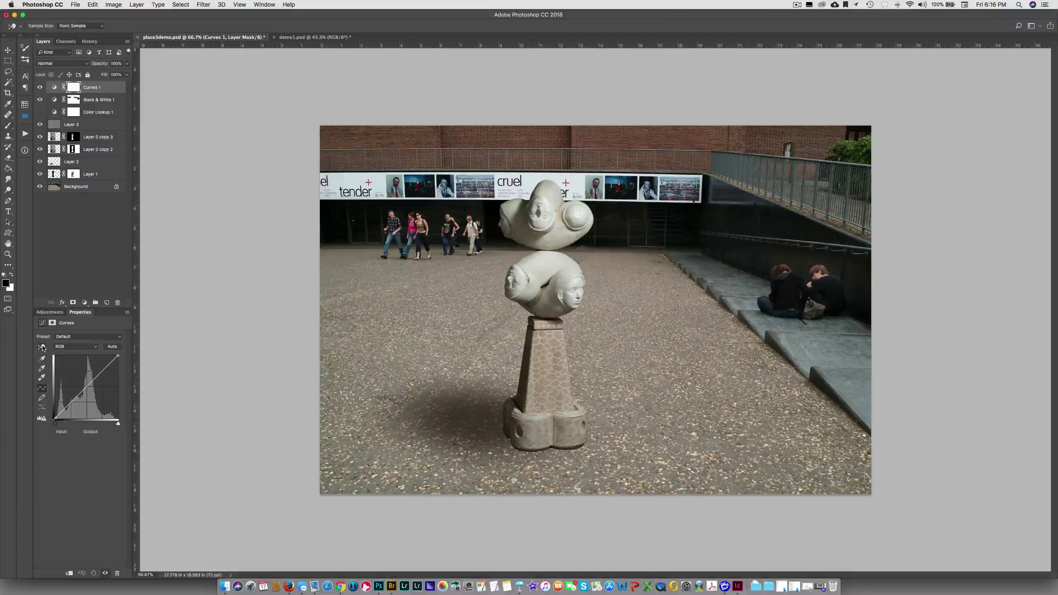
{"action": "left_click", "coordinate": [561, 226]}
{"action": "left_click_drag", "start_coordinate": [561, 225], "coordinate": [561, 219]}
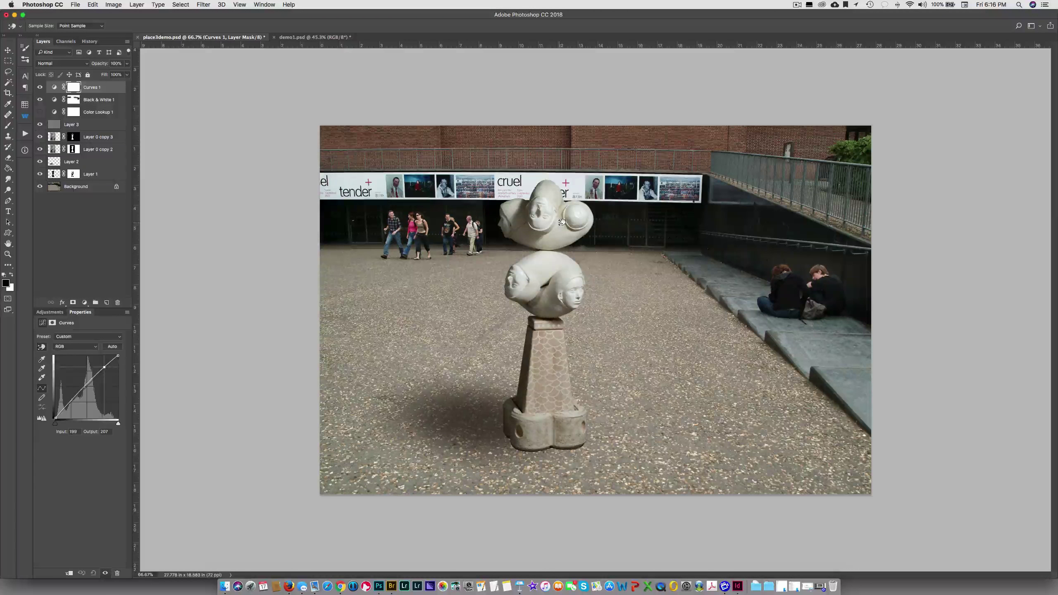
{"action": "left_click_drag", "start_coordinate": [505, 339], "coordinate": [505, 341]}
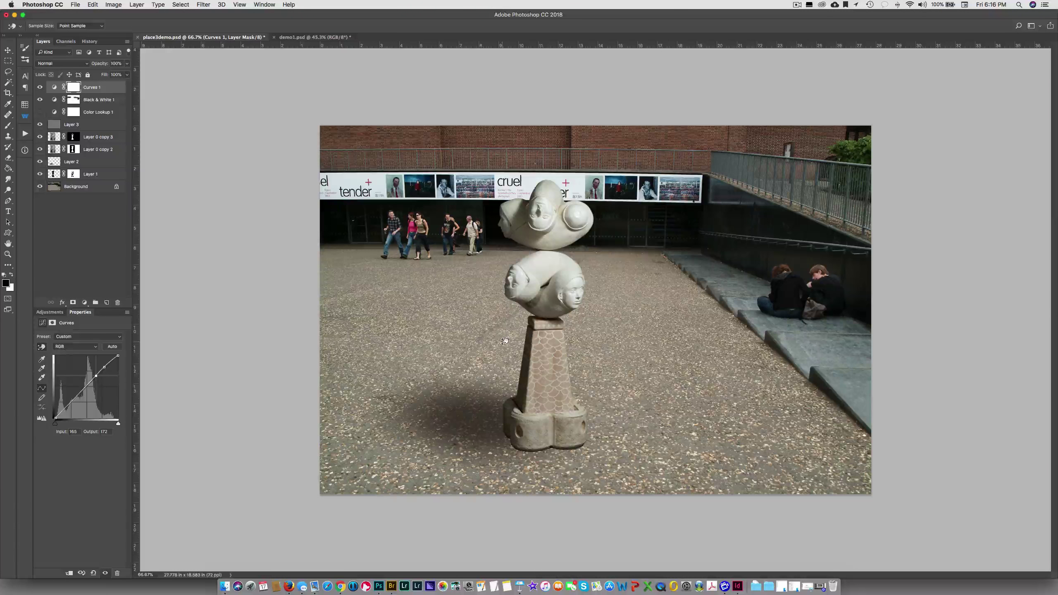
Step: Compare the image with the Curves layer on and off, and hide both the Curves and Black & White layers
{"action": "left_click", "coordinate": [40, 88]}
{"action": "left_click", "coordinate": [41, 88]}
{"action": "left_click", "coordinate": [41, 88]}
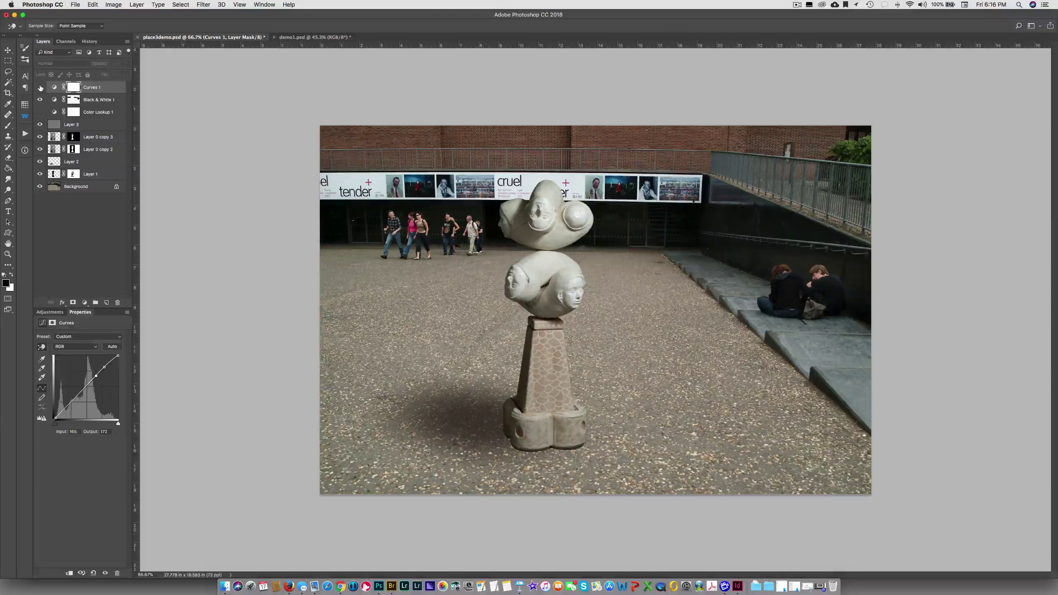
{"action": "left_click", "coordinate": [41, 87]}
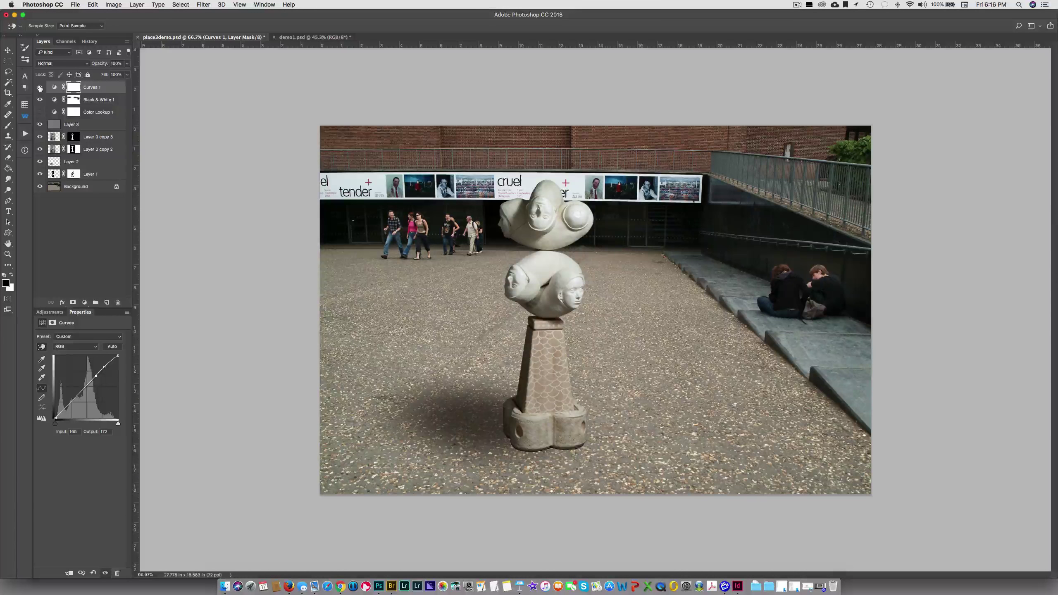
{"action": "left_click", "coordinate": [40, 88]}
{"action": "left_click", "coordinate": [39, 100]}
{"action": "left_click", "coordinate": [41, 88]}
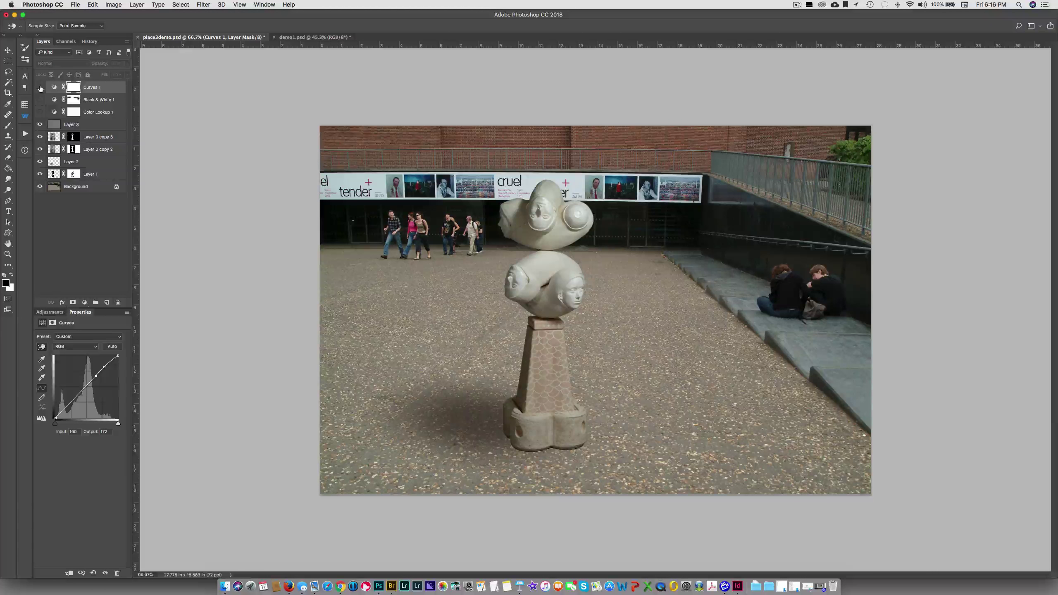
Step: Stamp all visible layers into a new merged layer directly above Layer 3
{"action": "left_click", "coordinate": [80, 122]}
{"action": "key", "text": "b"}
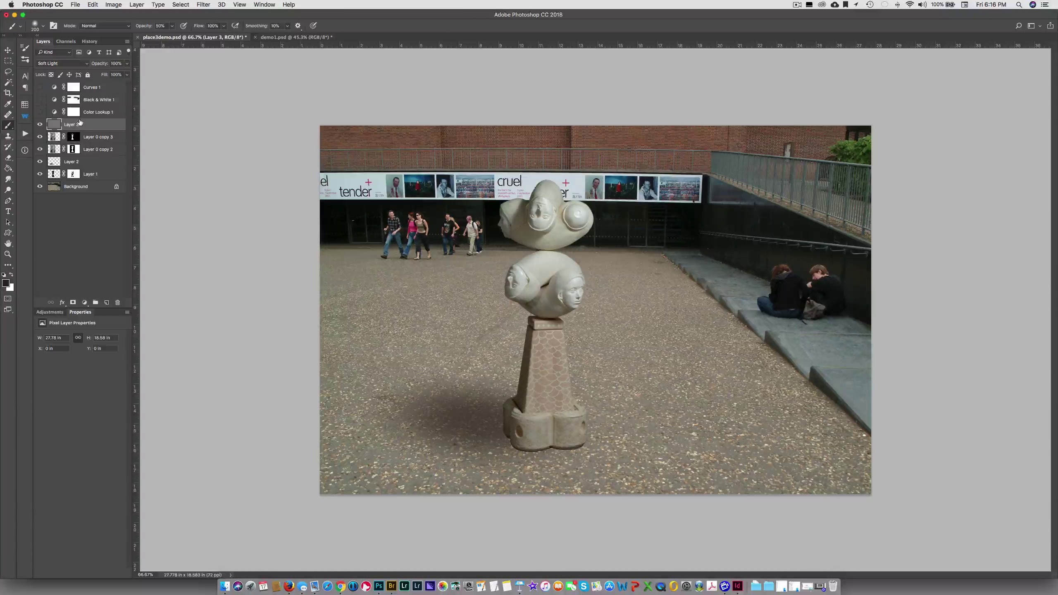
{"action": "key", "text": "super+alt+shift+e"}
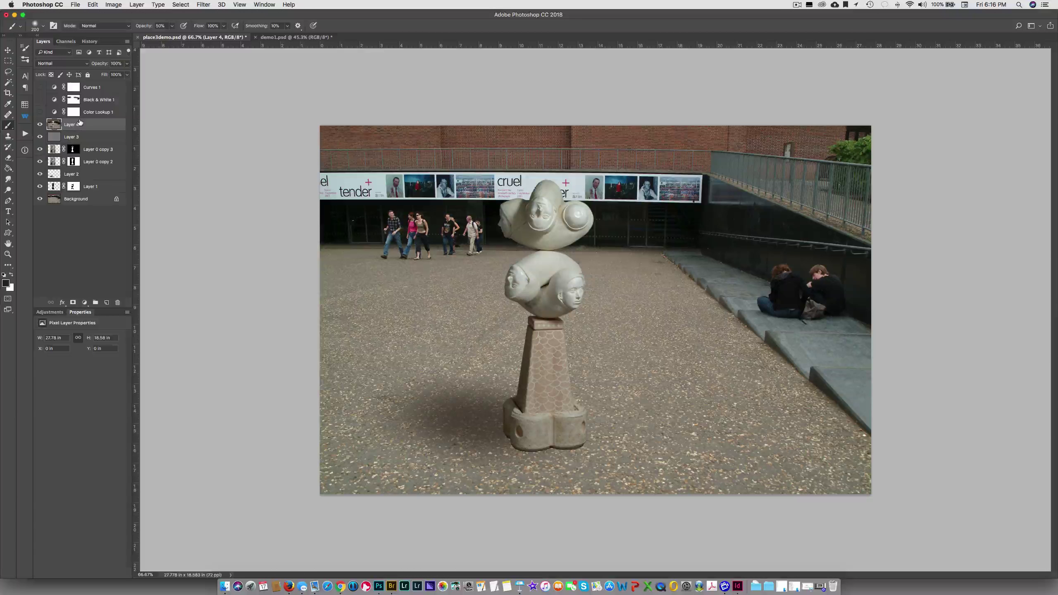
Step: Open the Camera Raw Filter on Layer 4, enlarge it to full screen and display its presets
{"action": "left_click", "coordinate": [202, 5]}
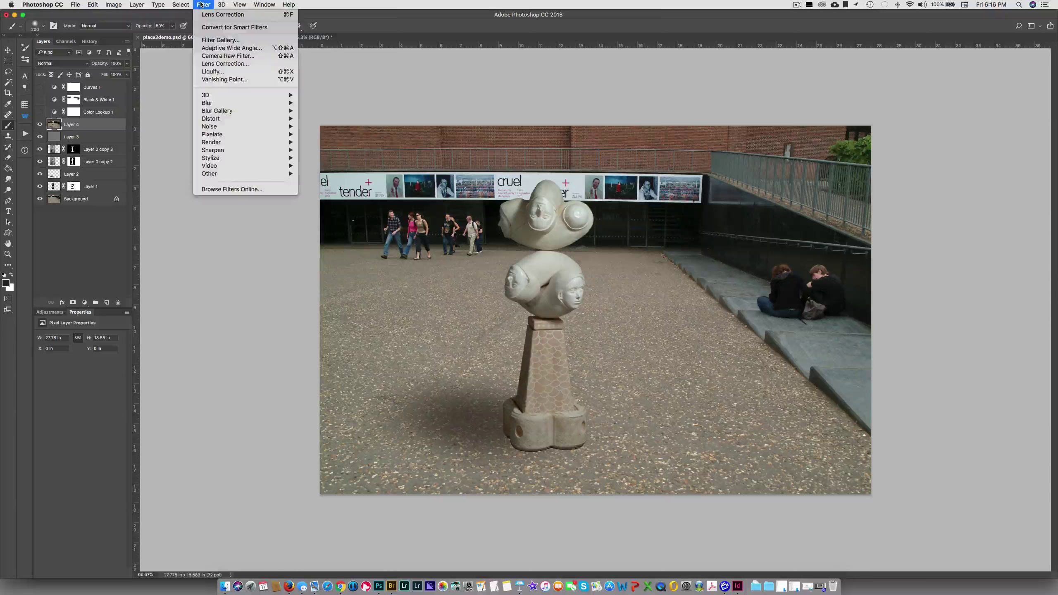
{"action": "left_click", "coordinate": [212, 57]}
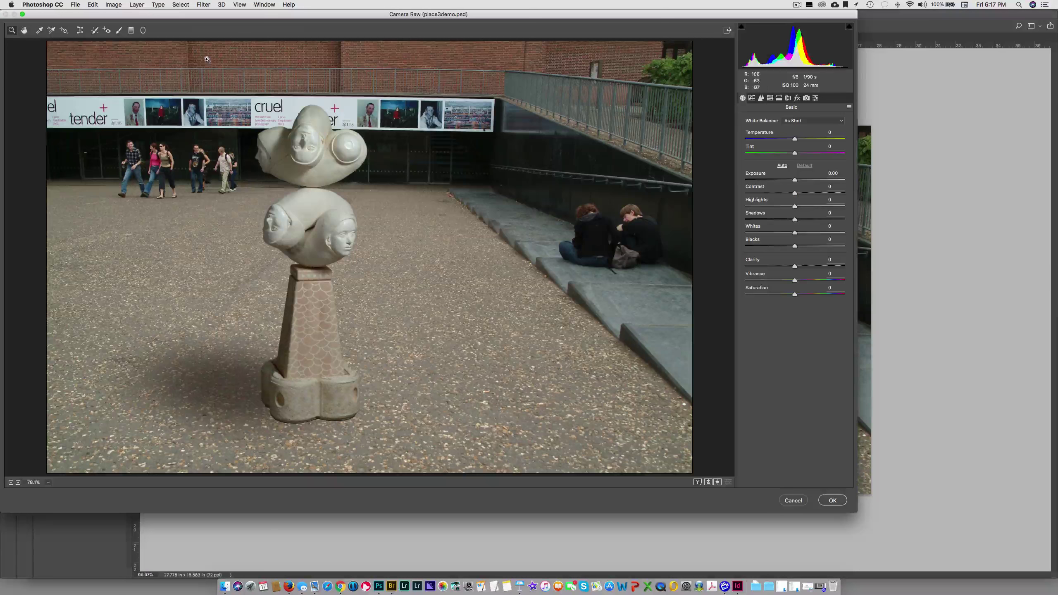
{"action": "left_click", "coordinate": [23, 14]}
{"action": "left_click", "coordinate": [1016, 98]}
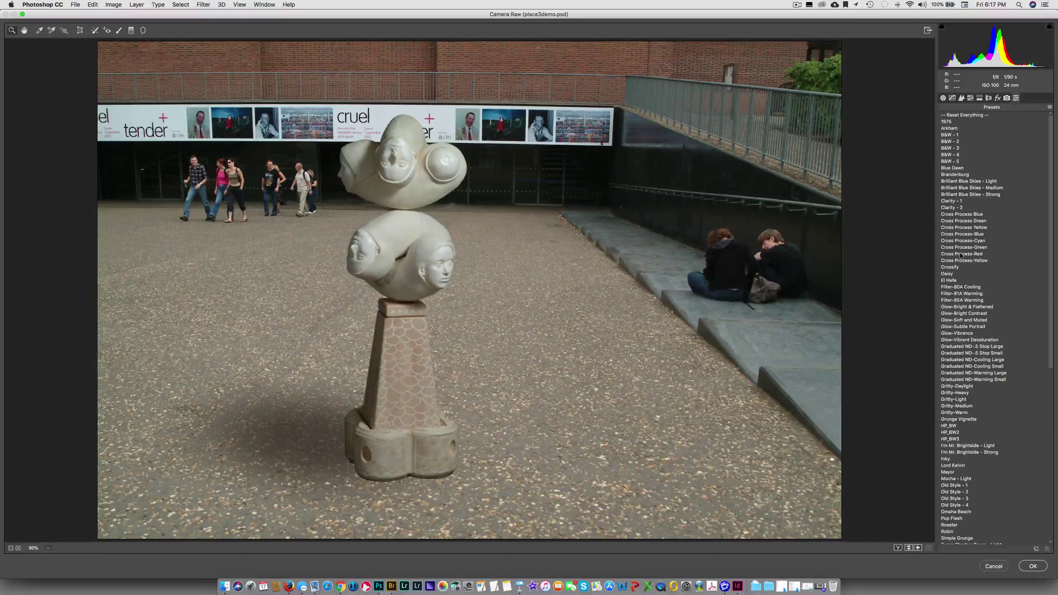
Step: Try the Arkham, B&W - 2, Filter-81A Warming, Glow-Vibrance and Gritty-Heavy presets on the merged image, undoing each one
{"action": "left_click", "coordinate": [956, 129]}
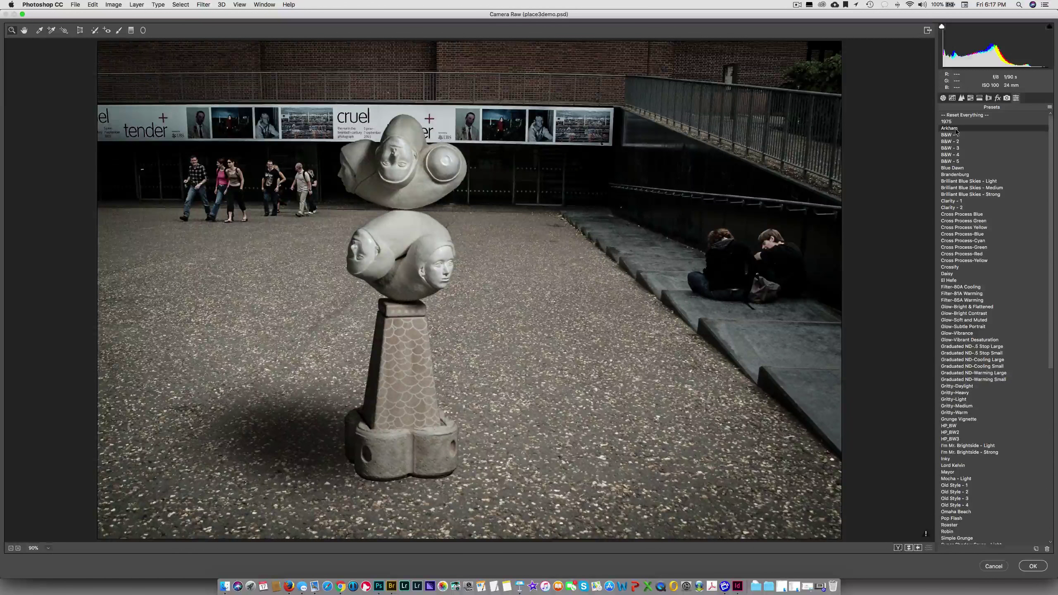
{"action": "key", "text": "super+z"}
{"action": "left_click", "coordinate": [961, 143]}
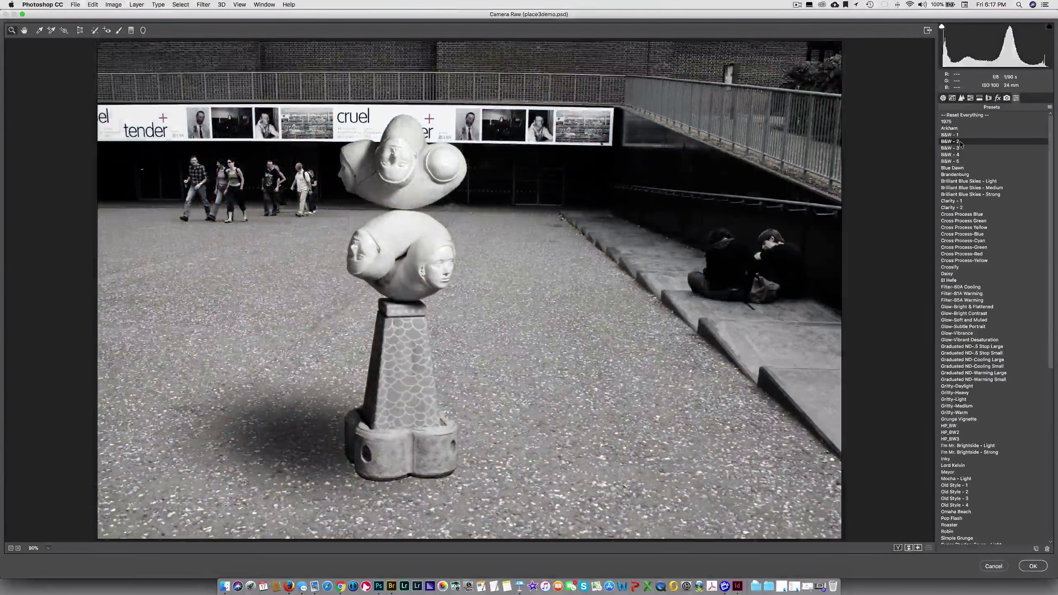
{"action": "key", "text": "super+z"}
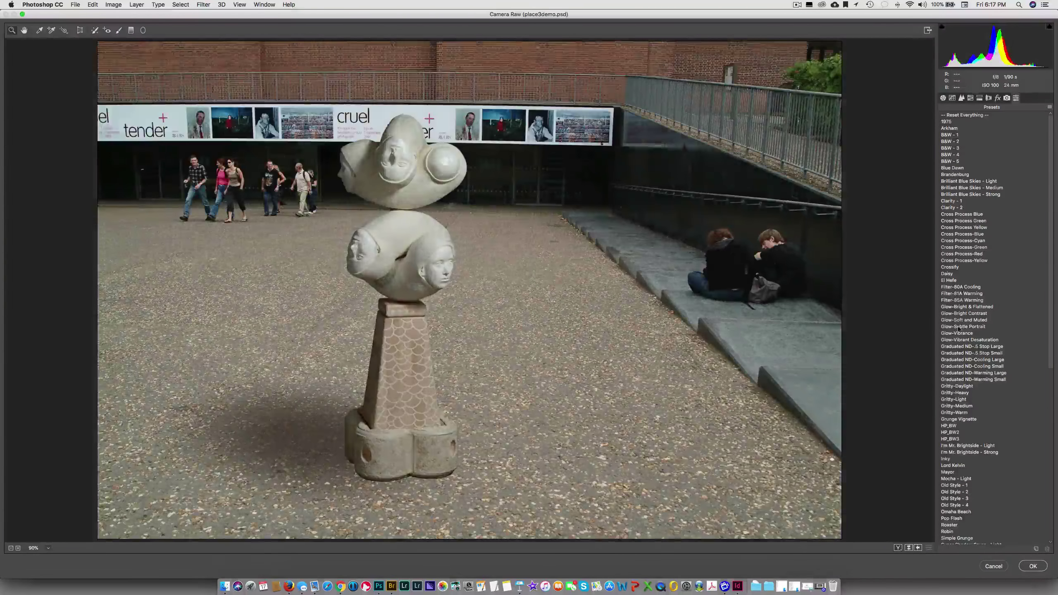
{"action": "left_click", "coordinate": [960, 294]}
{"action": "key", "text": "super+z"}
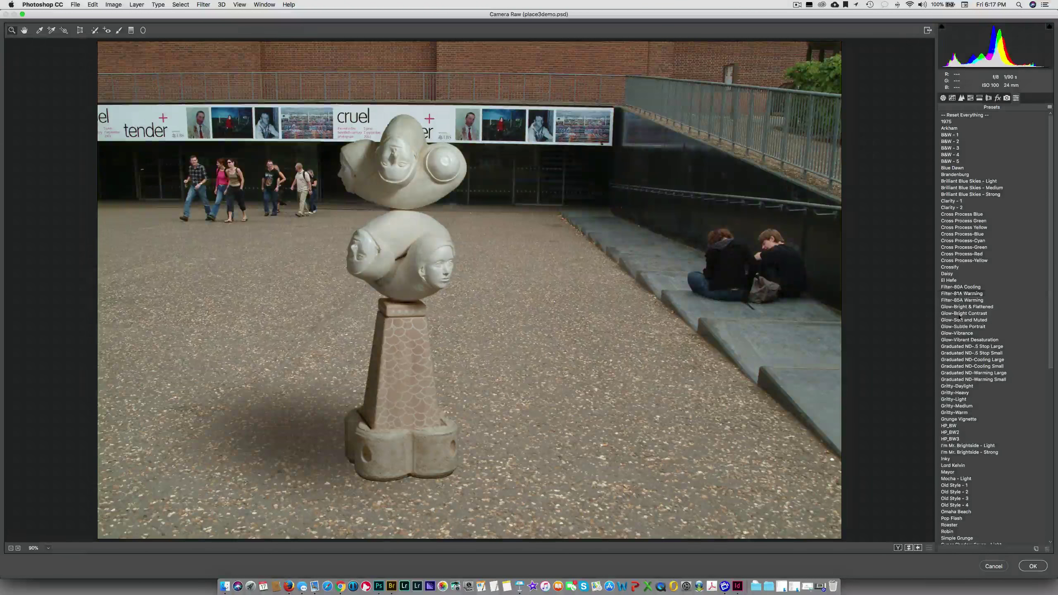
{"action": "left_click", "coordinate": [959, 333]}
{"action": "key", "text": "super+z"}
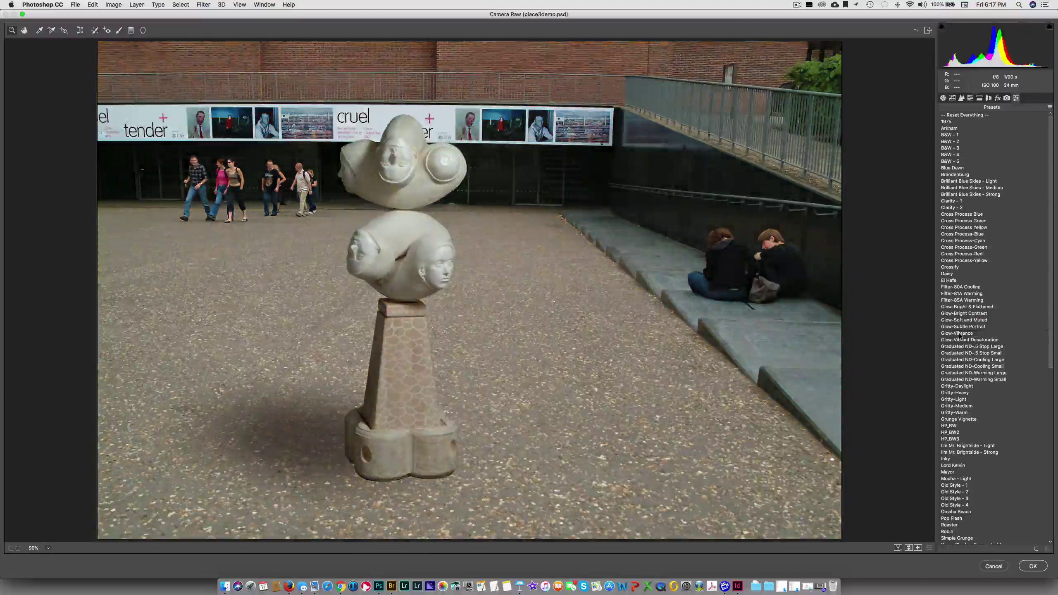
{"action": "left_click", "coordinate": [958, 392]}
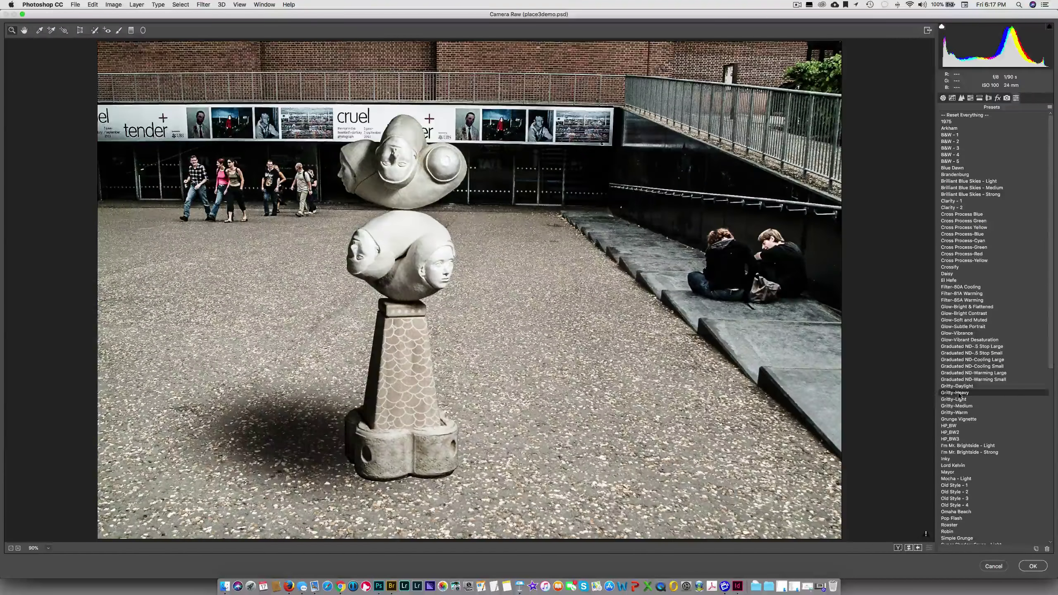
{"action": "key", "text": "super+z"}
Step: Apply the Gritty-Light preset to Layer 4 and compare the image with the filtered layer on and off
{"action": "left_click", "coordinate": [958, 399]}
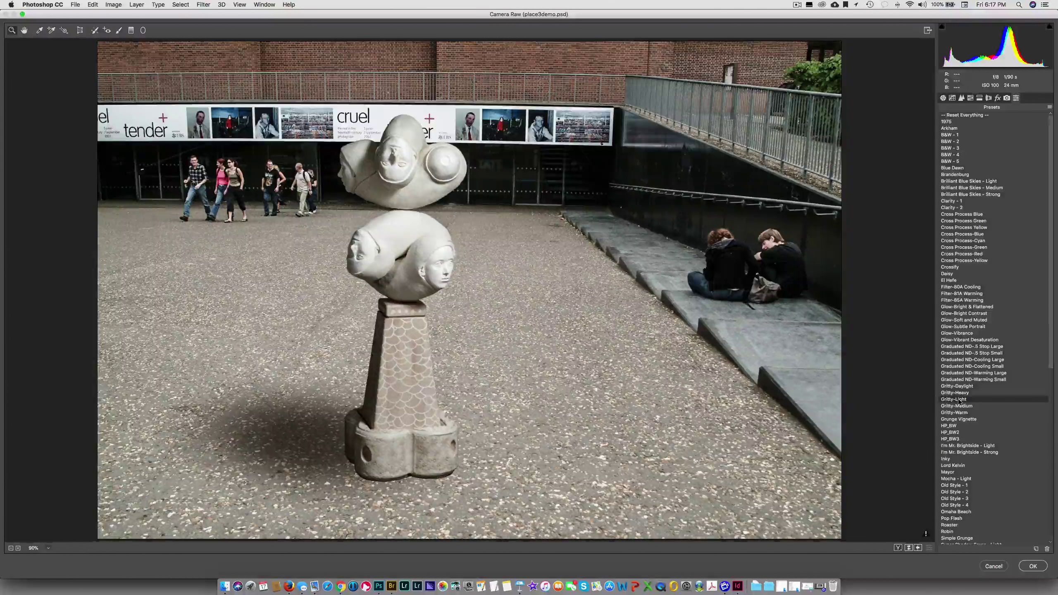
{"action": "left_click", "coordinate": [1032, 566]}
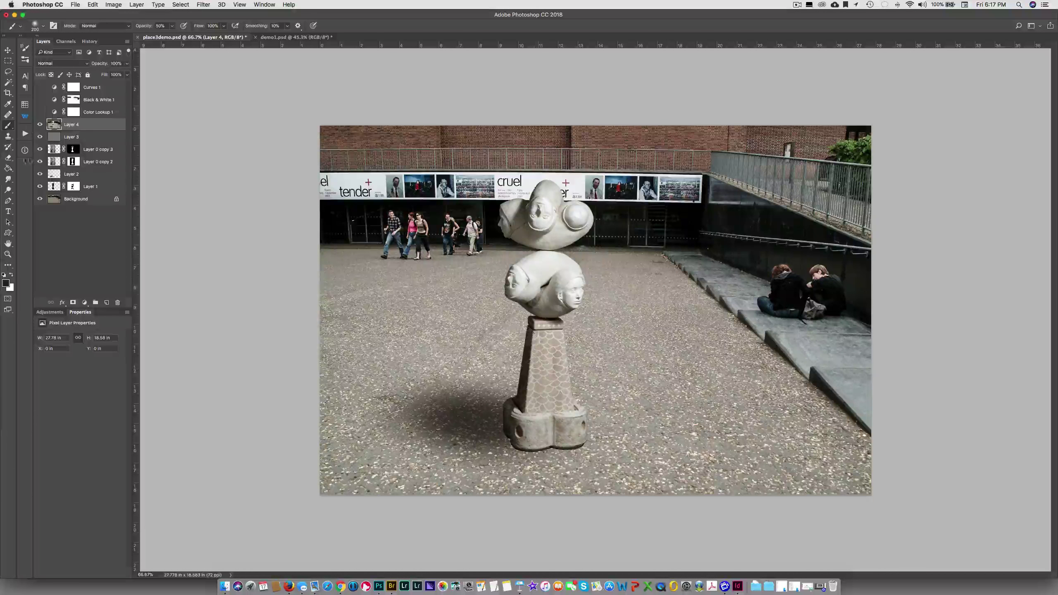
{"action": "left_click", "coordinate": [39, 125]}
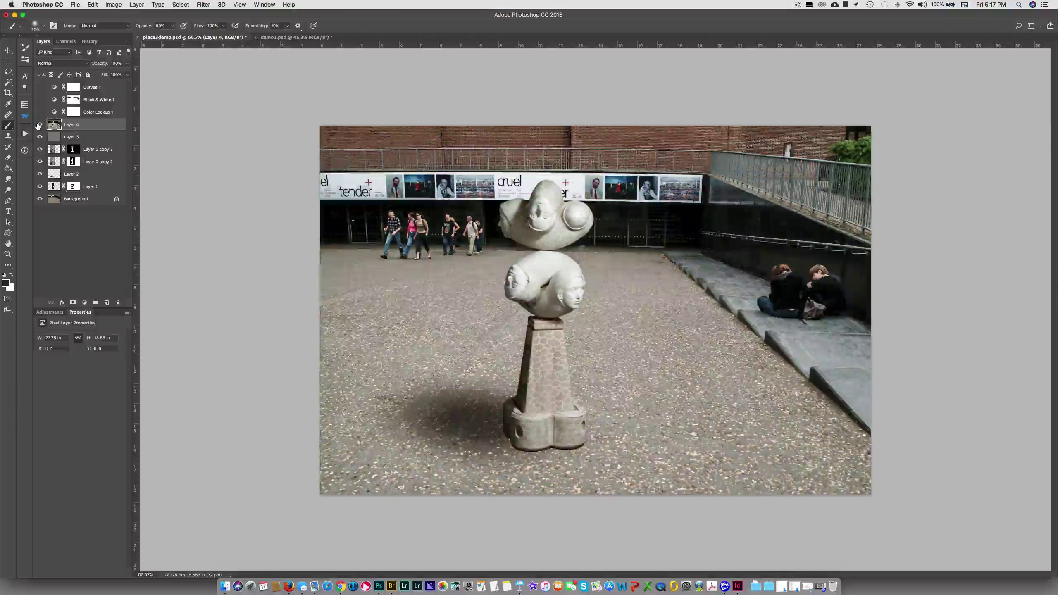